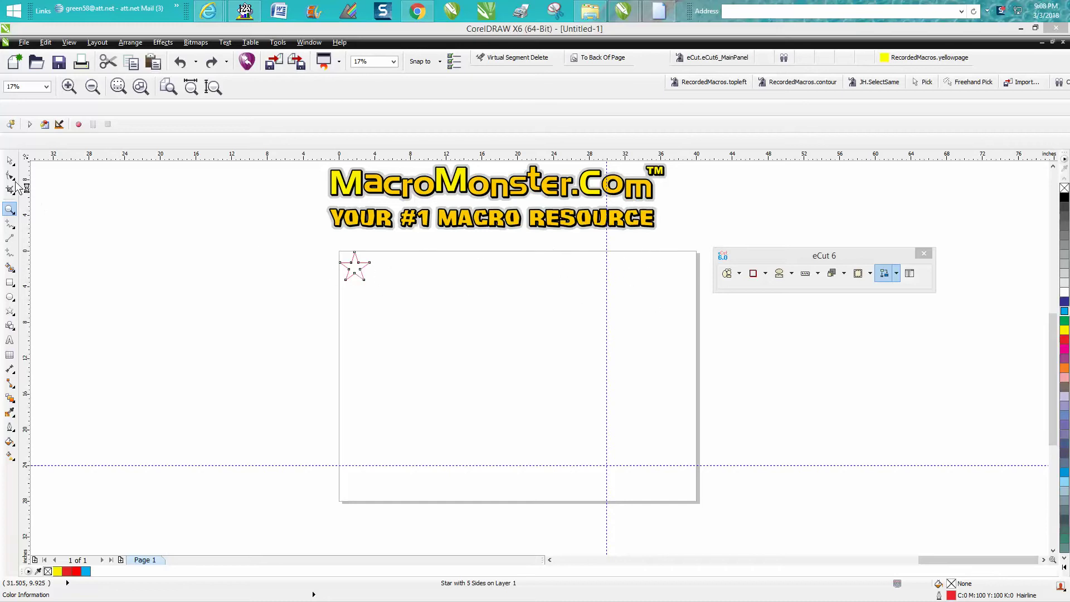
# Step: Switch to the standard Pick tool and select the star
pyautogui.click(10, 163)
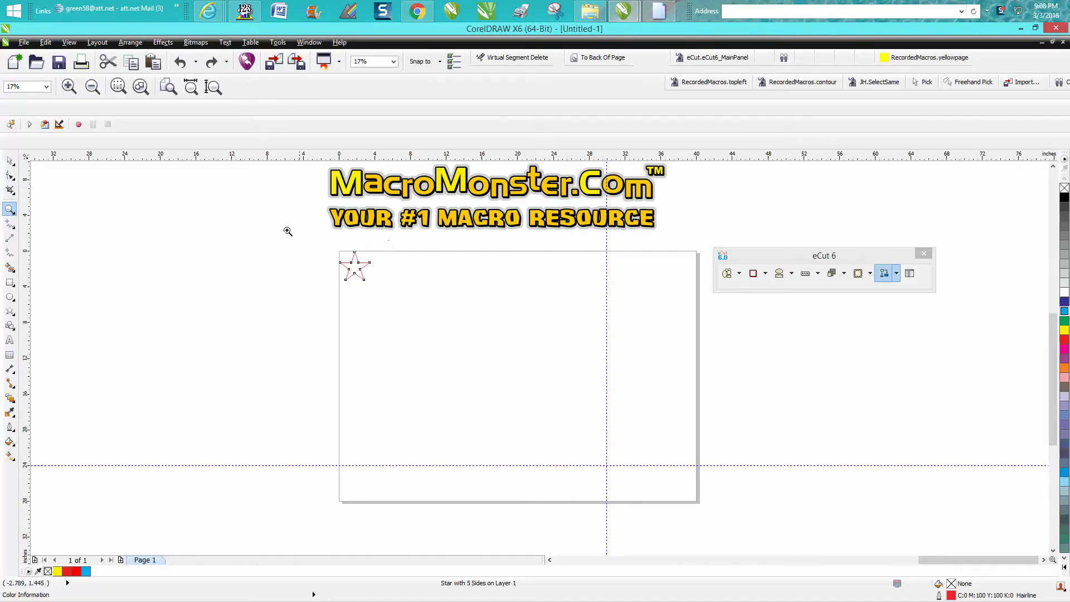
pyautogui.click(25, 162)
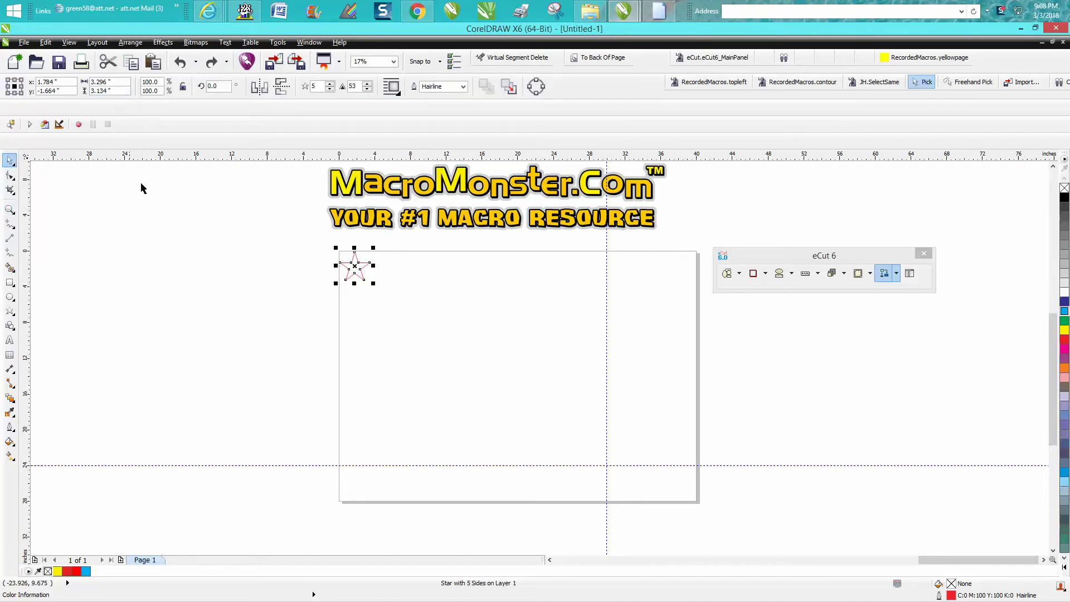
pyautogui.click(182, 193)
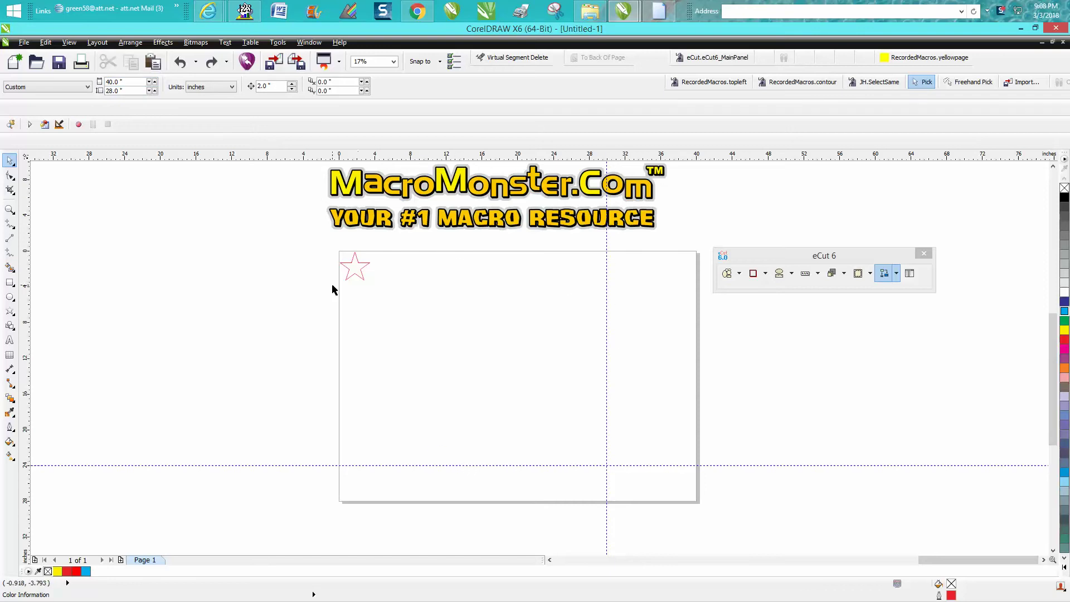
pyautogui.click(352, 277)
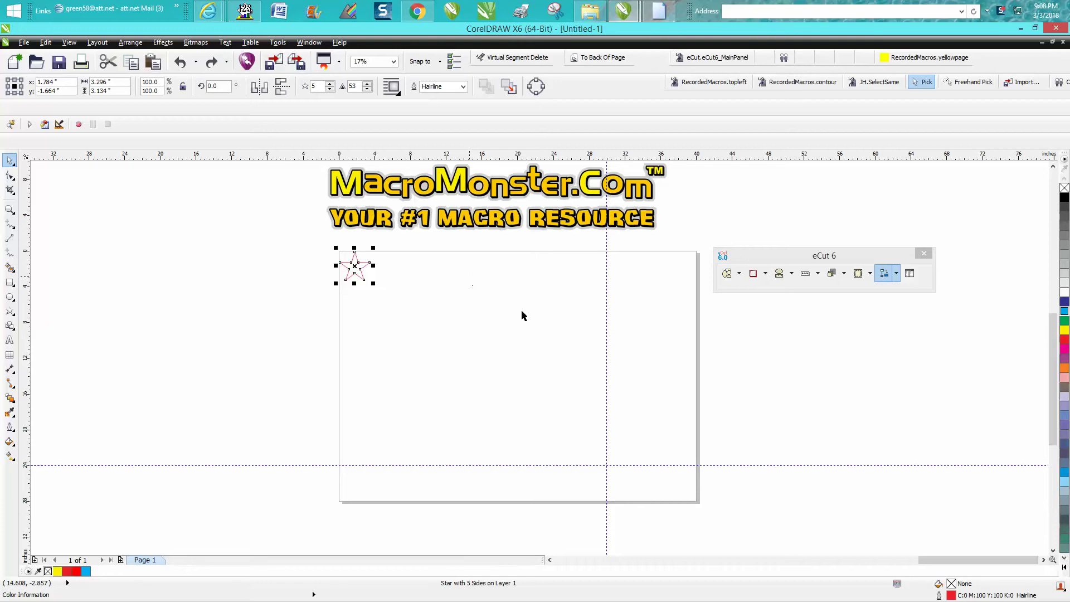
# Step: Make a row of ten star copies with eCut Multiply, then undo it
pyautogui.click(738, 274)
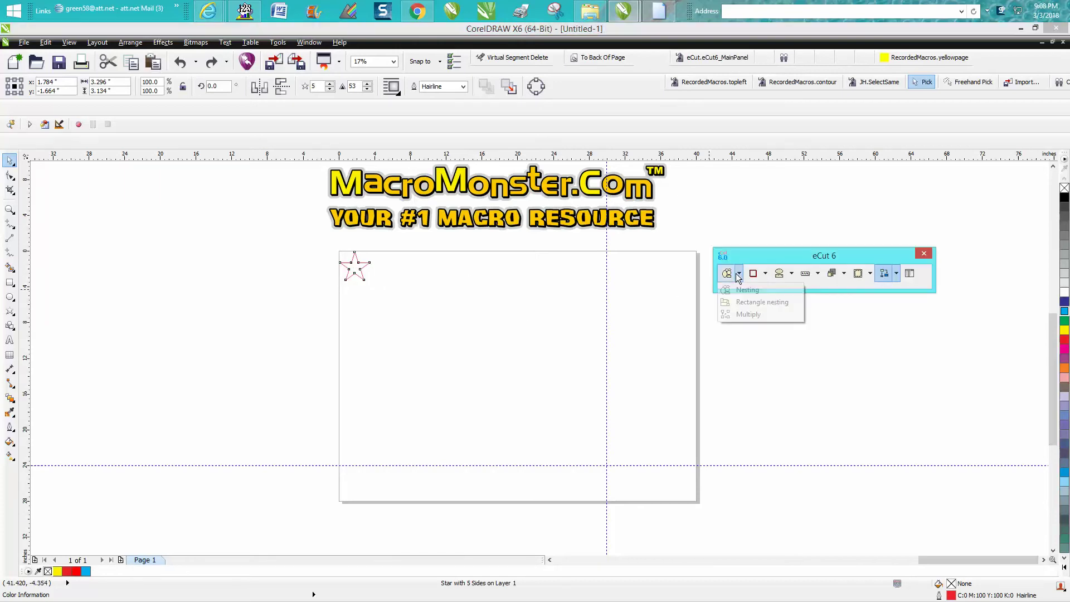
pyautogui.click(751, 314)
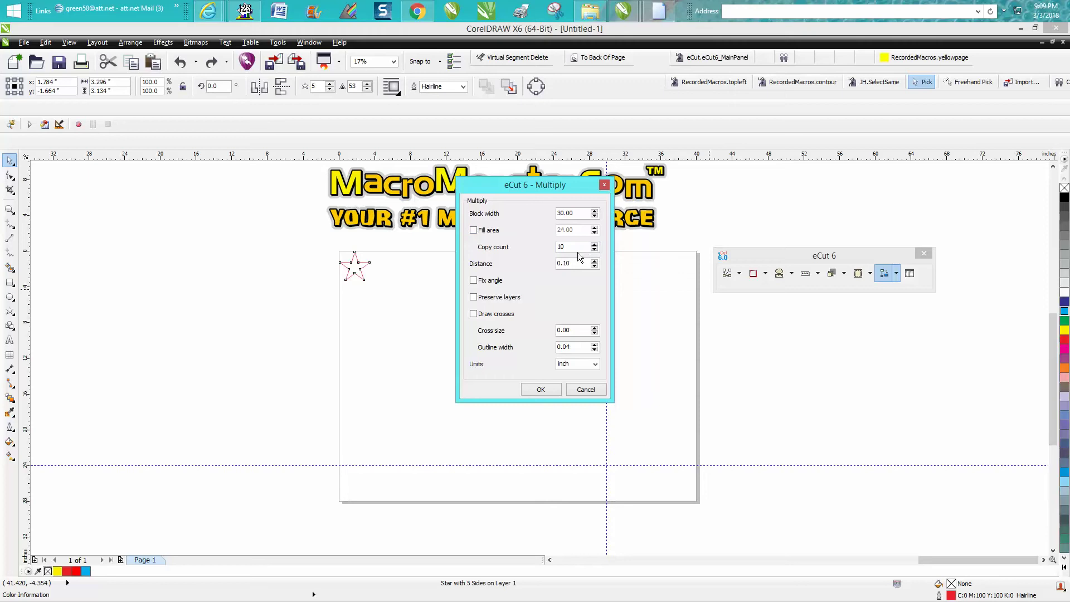
pyautogui.click(540, 389)
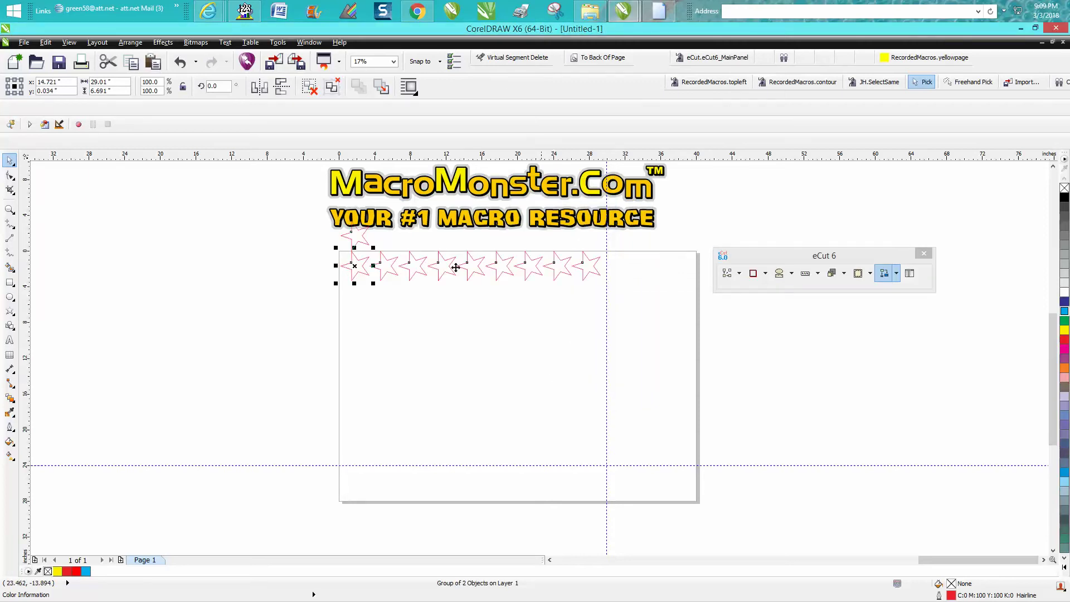
pyautogui.click(180, 62)
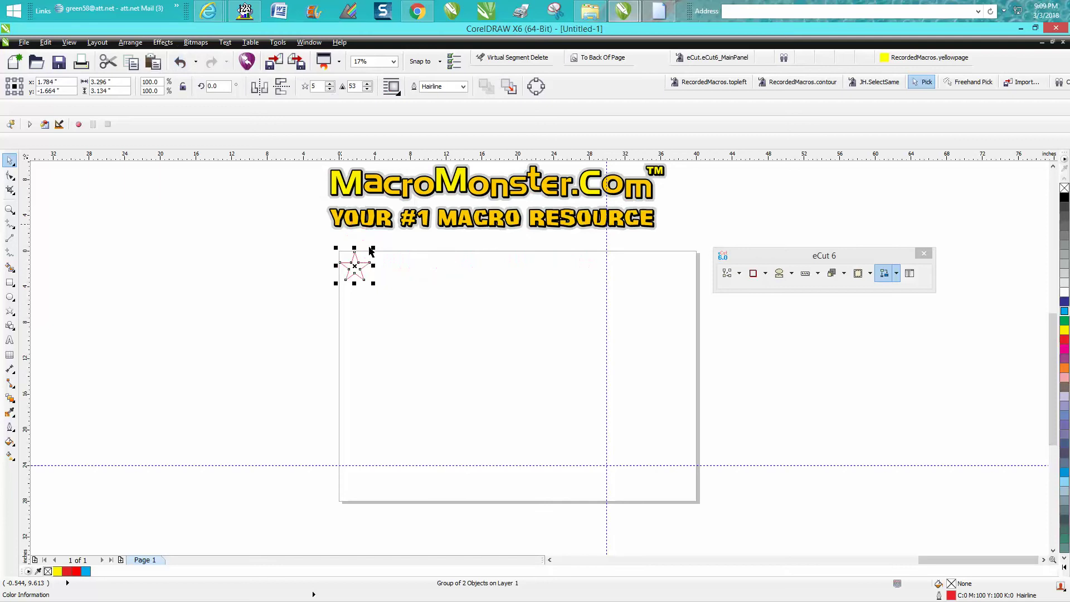
# Step: Multiply the star to fill a 30 by 24 area and drag the grid onto the page
pyautogui.click(739, 273)
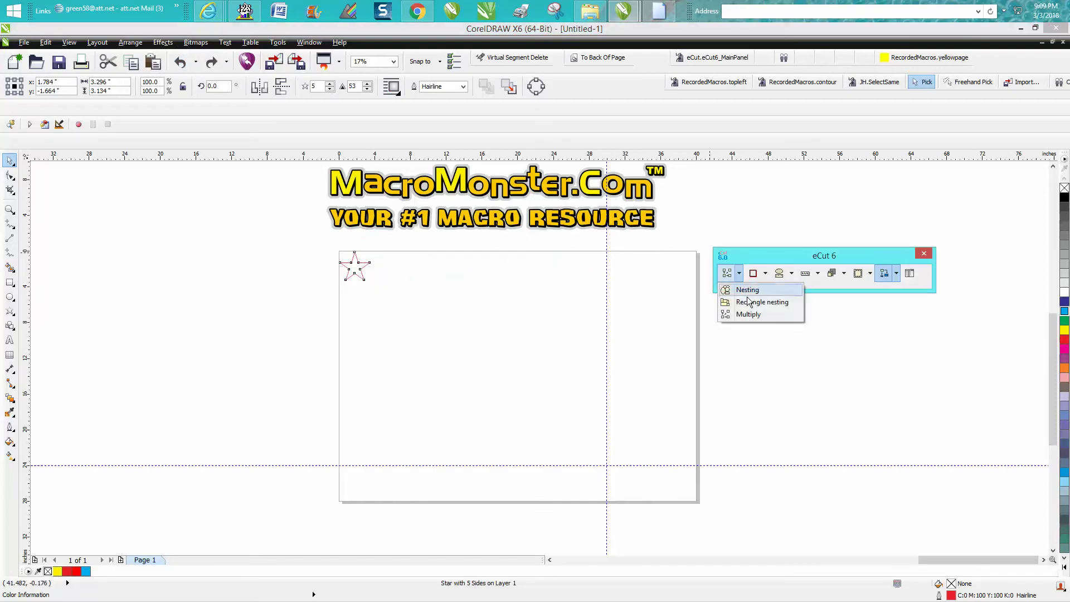
pyautogui.click(749, 315)
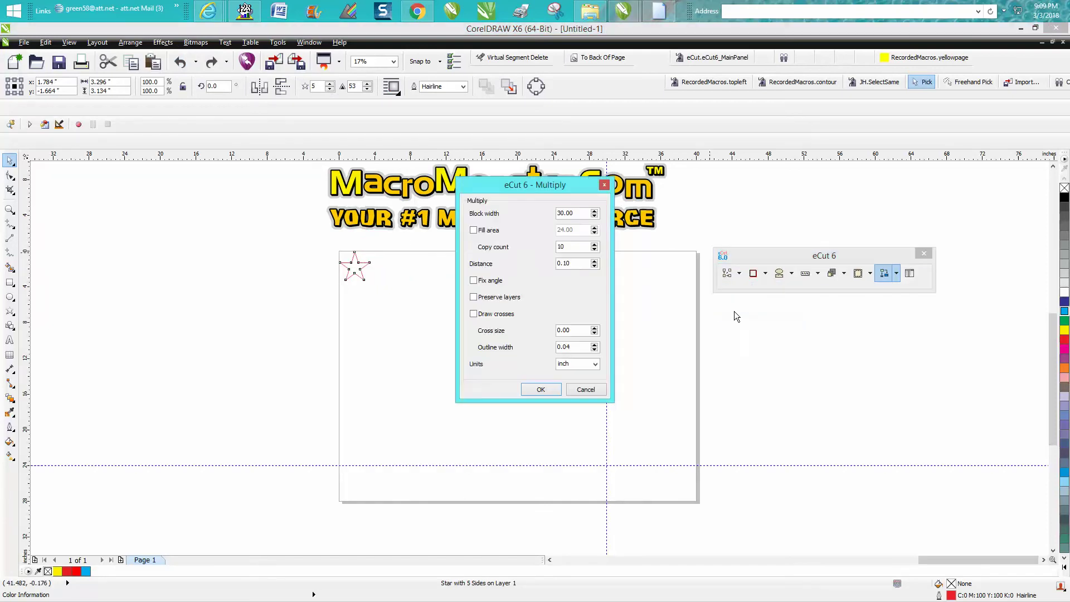
pyautogui.click(473, 231)
pyautogui.click(541, 389)
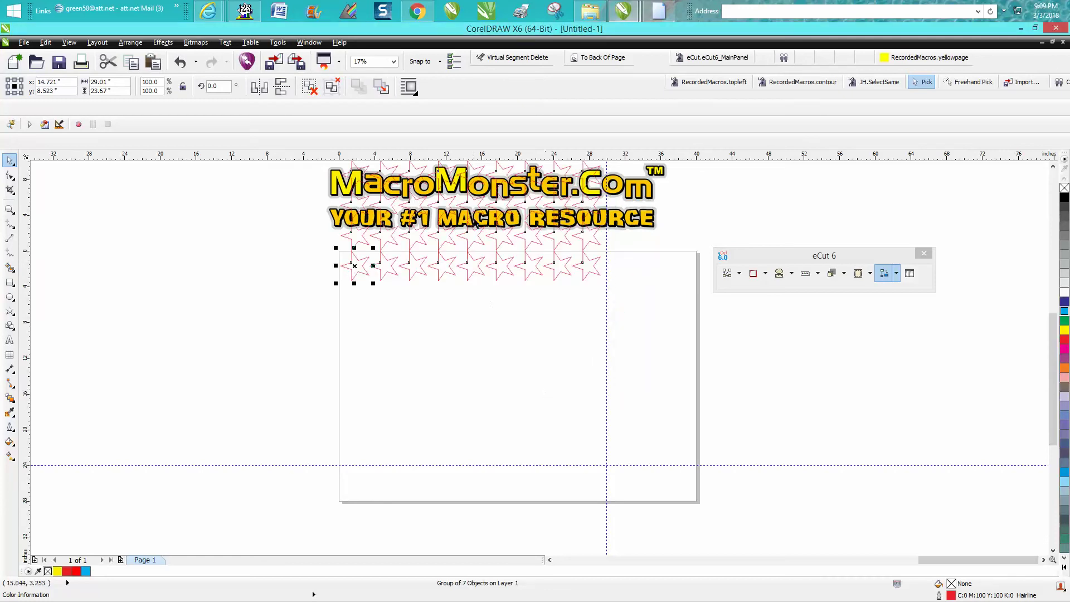
pyautogui.moveTo(475, 223); pyautogui.dragTo(471, 385)
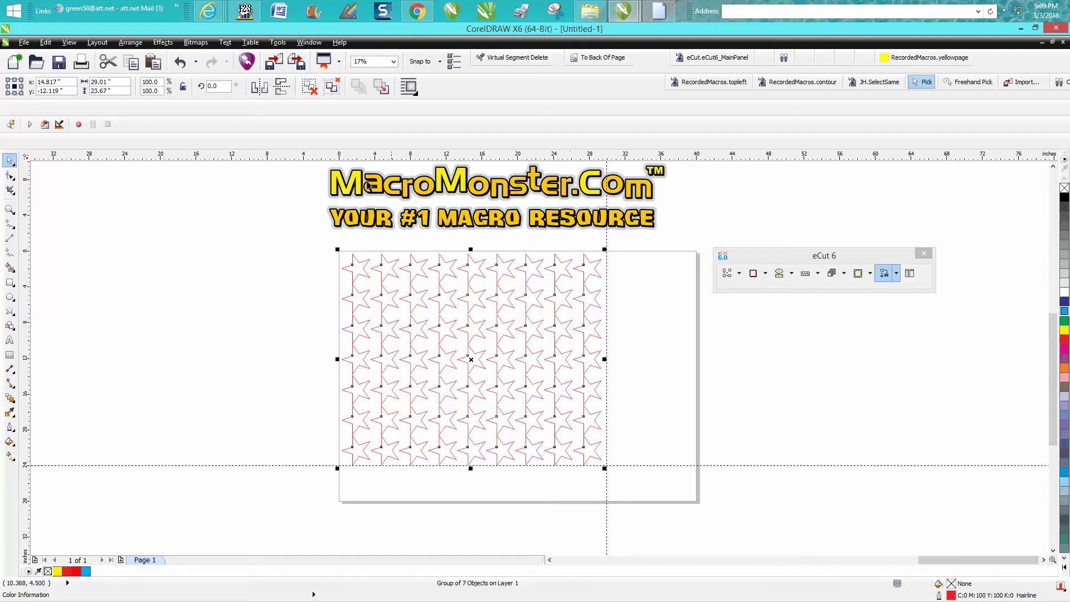
# Step: Ungroup the star grid, select all 63 stars and start eCut Nesting, accepting the curves conversion
pyautogui.click(138, 45)
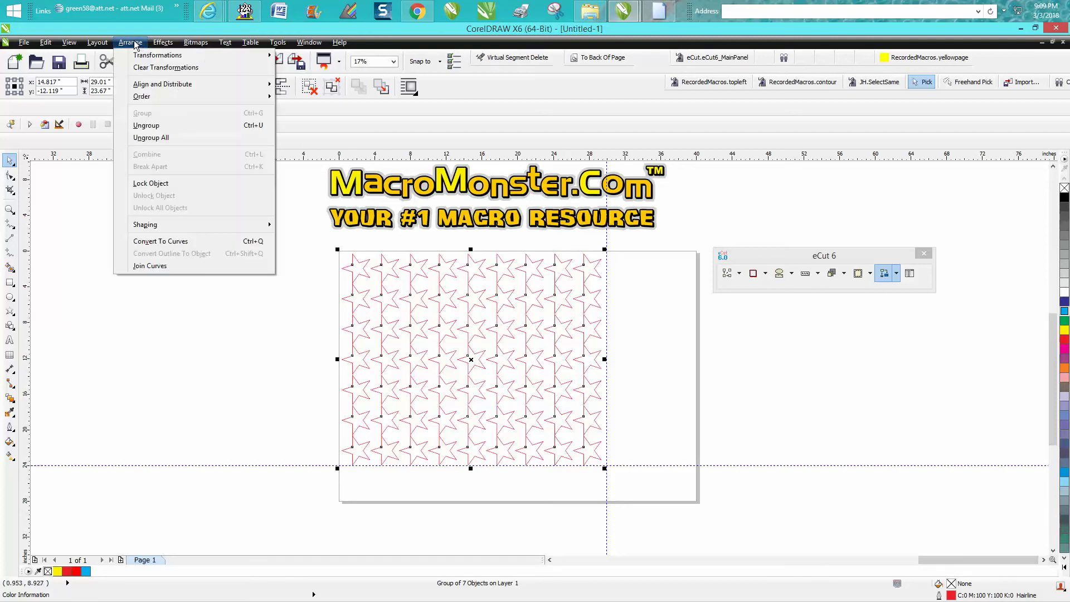
pyautogui.click(146, 125)
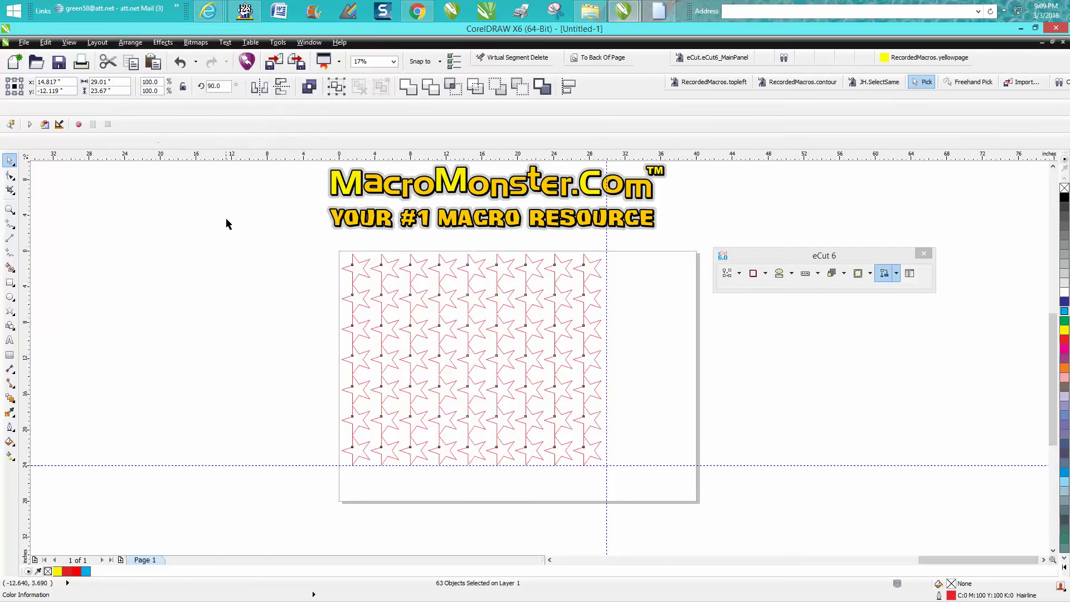
pyautogui.click(321, 246)
pyautogui.moveTo(336, 301); pyautogui.dragTo(623, 506)
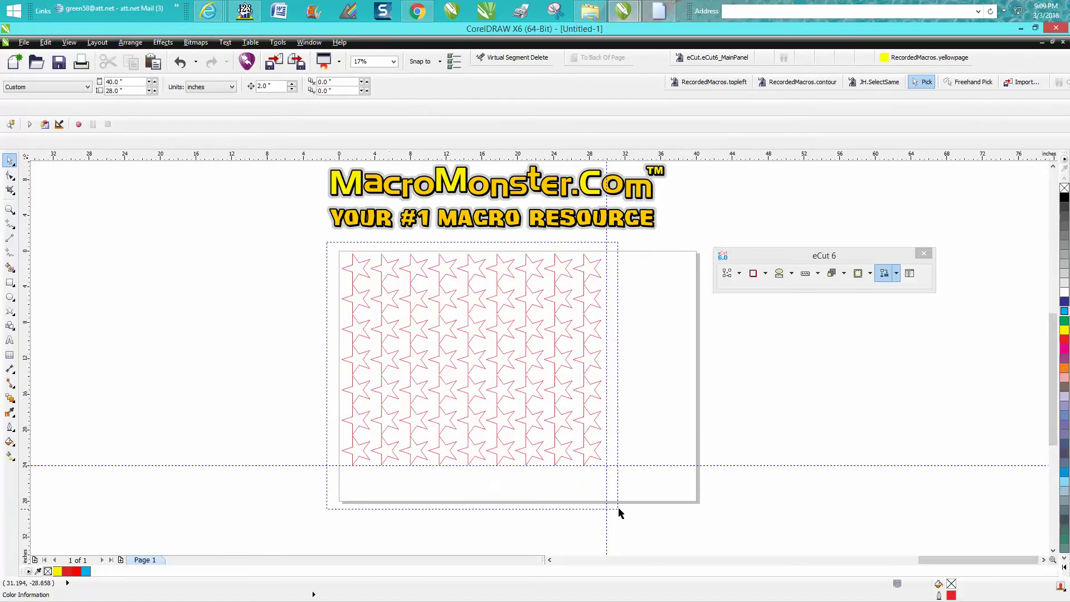
pyautogui.click(739, 274)
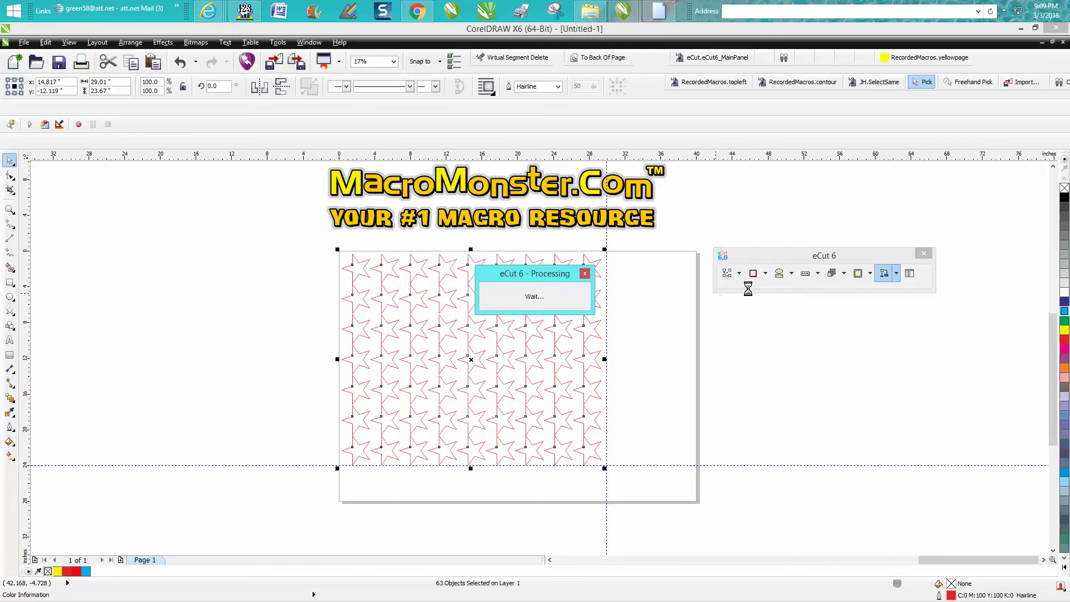
pyautogui.click(607, 345)
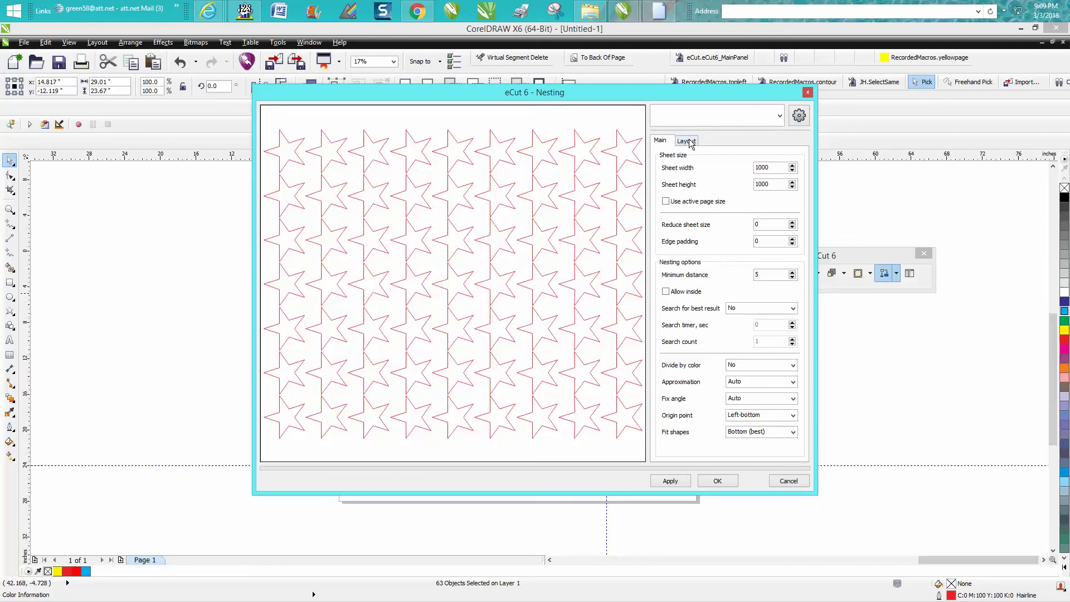
# Step: Set nesting units to inches, sheet size 30 by 24, and minimum distance 0.1
pyautogui.click(690, 142)
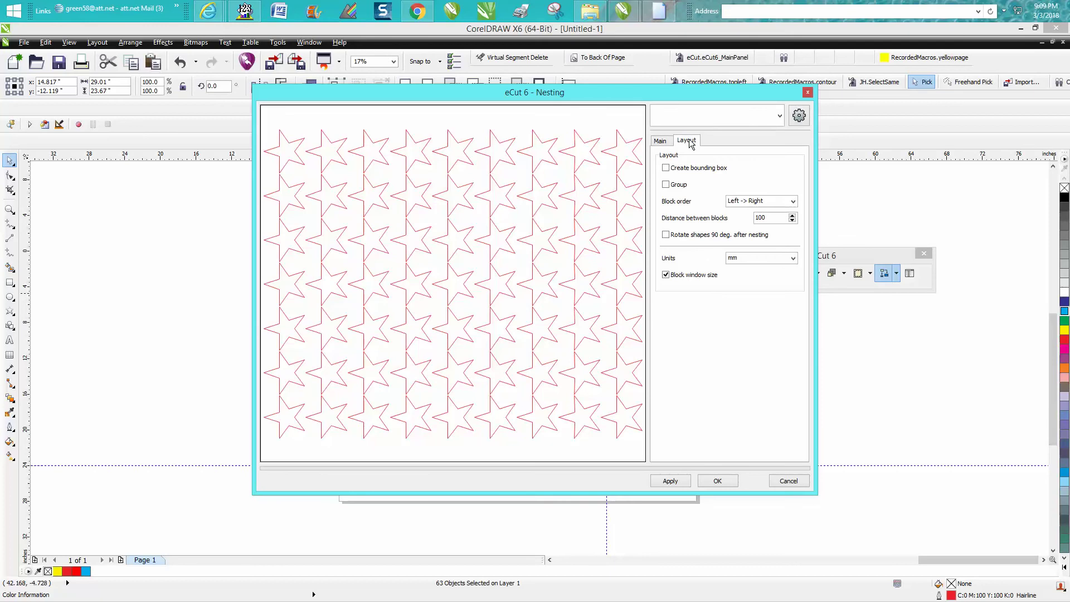
pyautogui.click(791, 259)
pyautogui.click(757, 286)
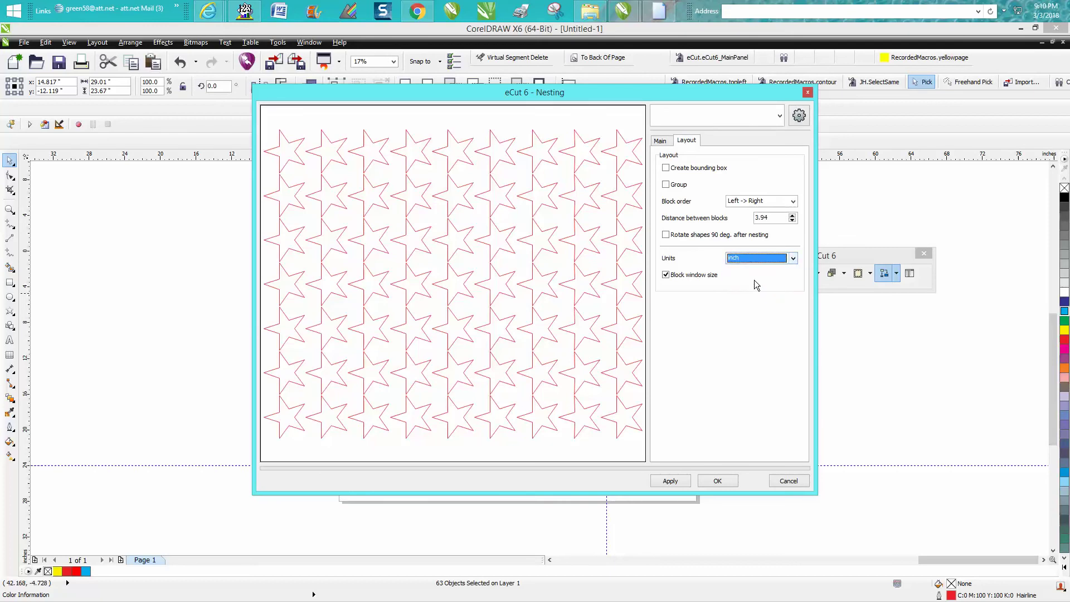
pyautogui.click(663, 142)
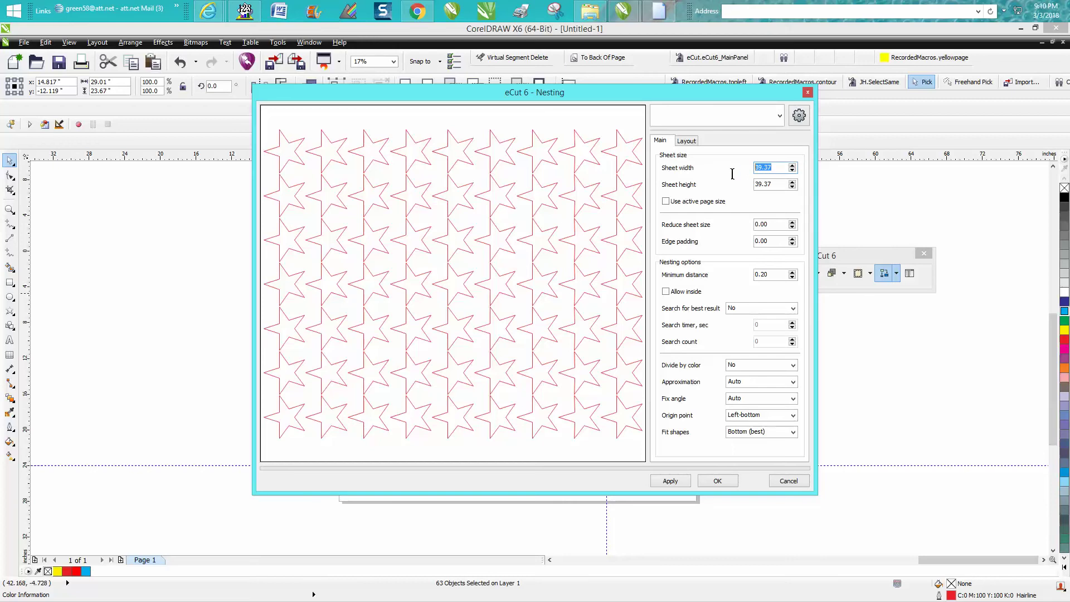
pyautogui.write('30')
pyautogui.doubleClick(780, 184)
pyautogui.write('24')
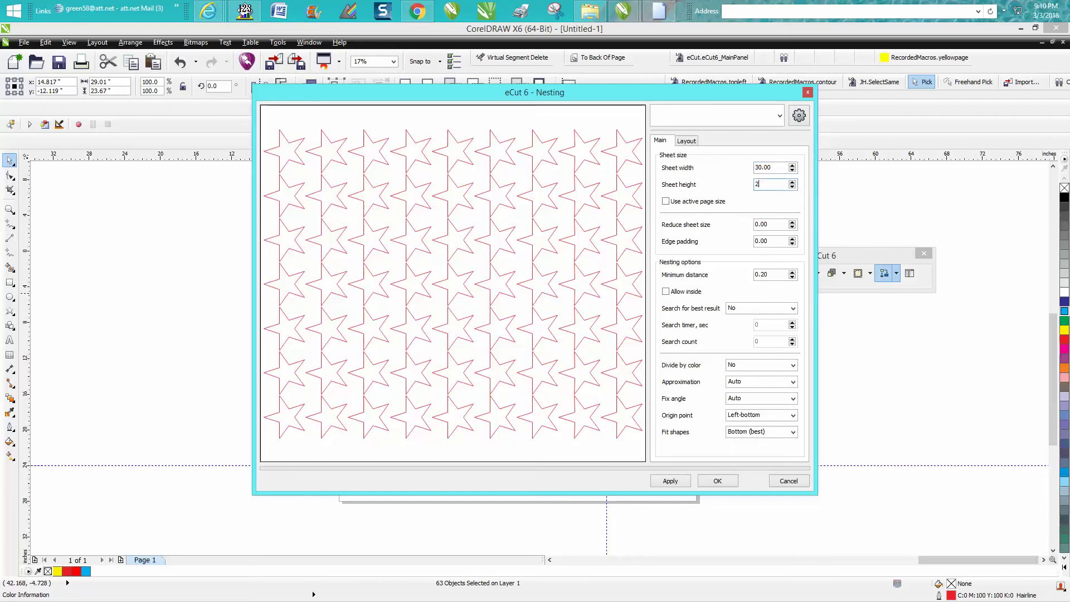
pyautogui.doubleClick(765, 277)
pyautogui.write('.1')
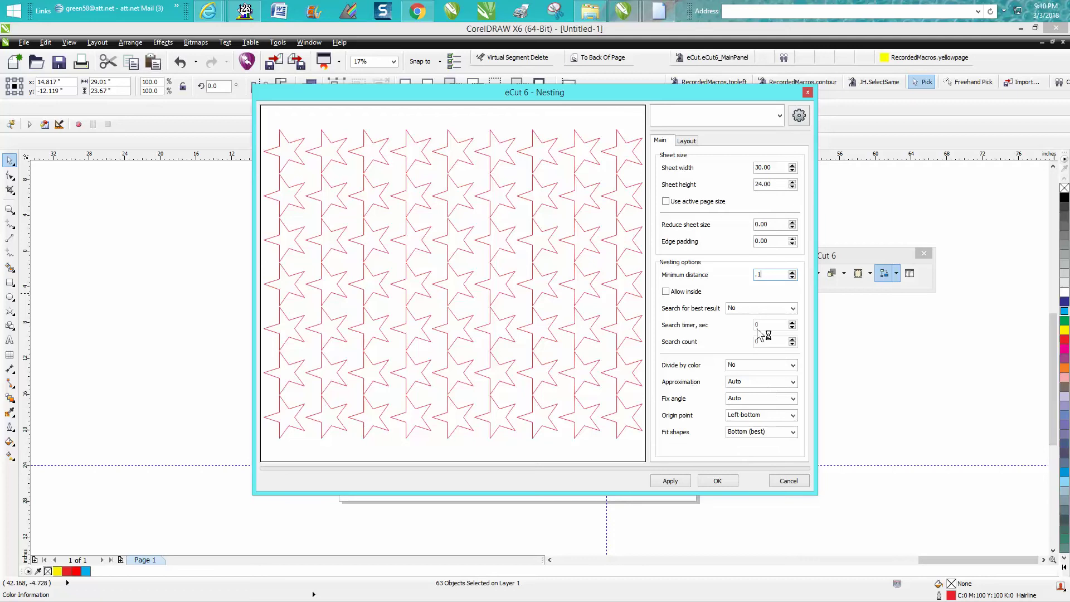
# Step: Choose the slower best-result search, apply the nesting, and accept the layout
pyautogui.click(792, 308)
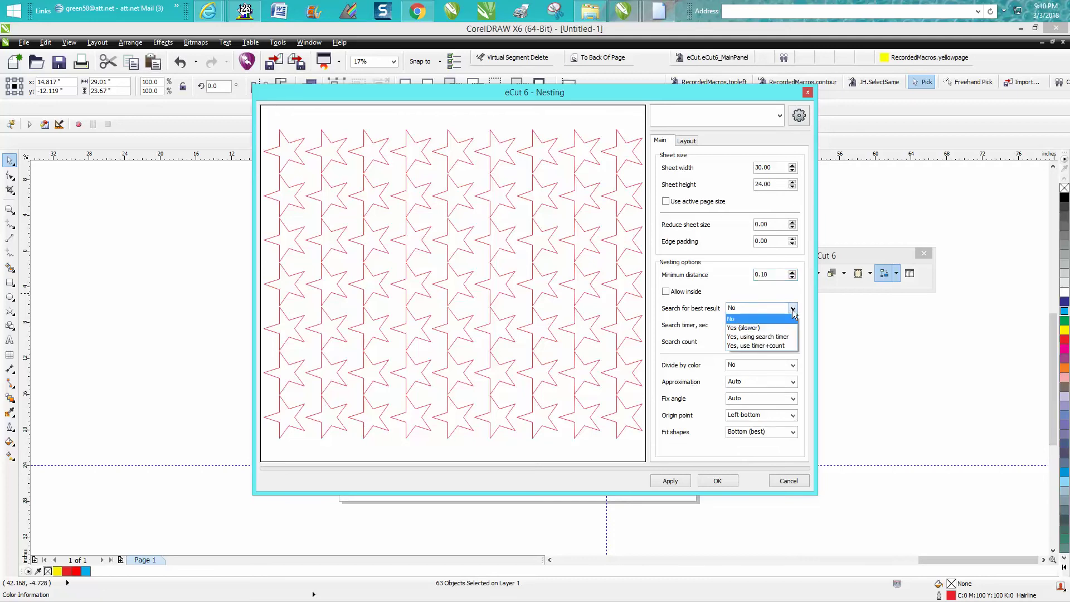
pyautogui.click(766, 328)
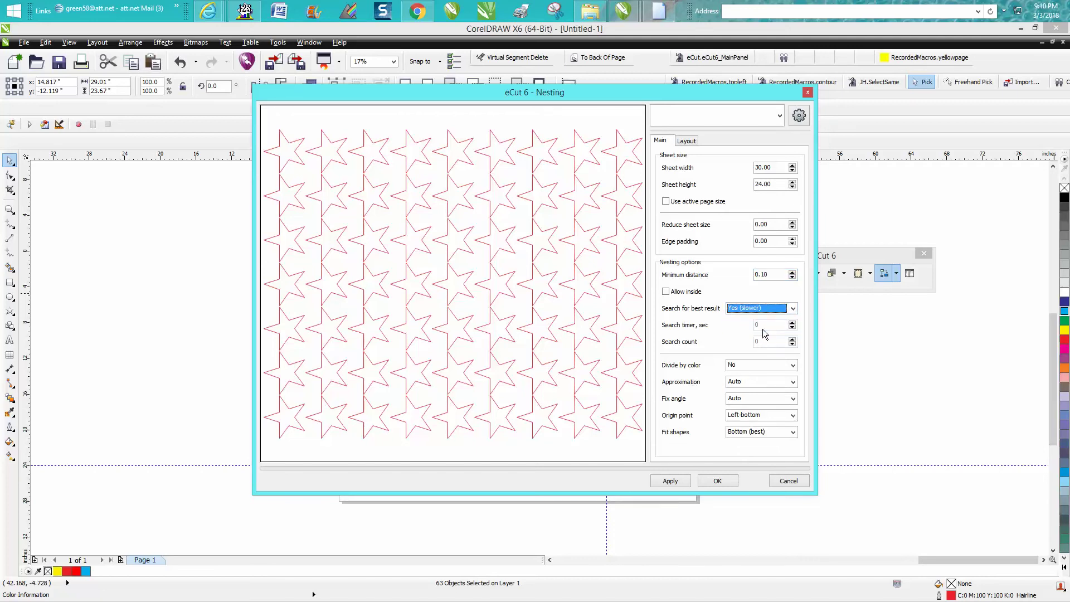
pyautogui.click(680, 482)
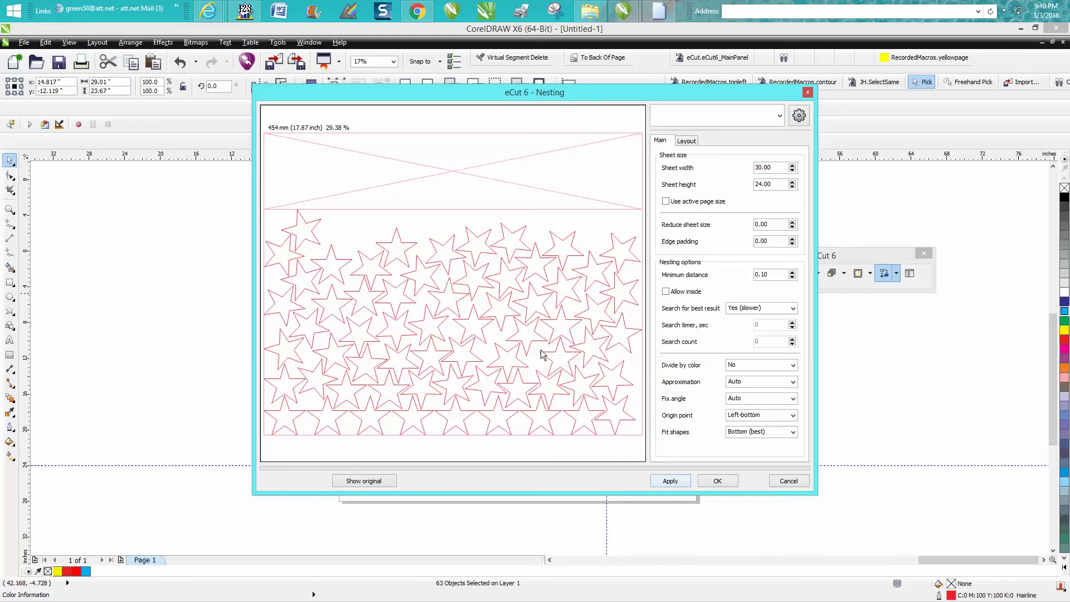
pyautogui.click(716, 481)
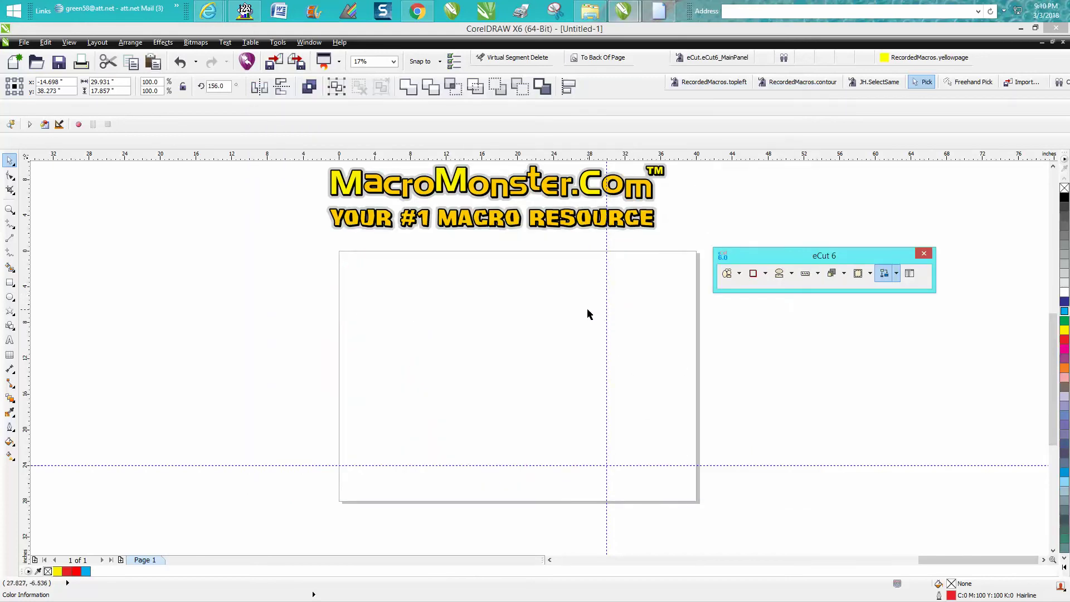
# Step: Move the nested stars onto the page, zoom in, and mirror the group vertically
pyautogui.scroll(5, 1045, 364)
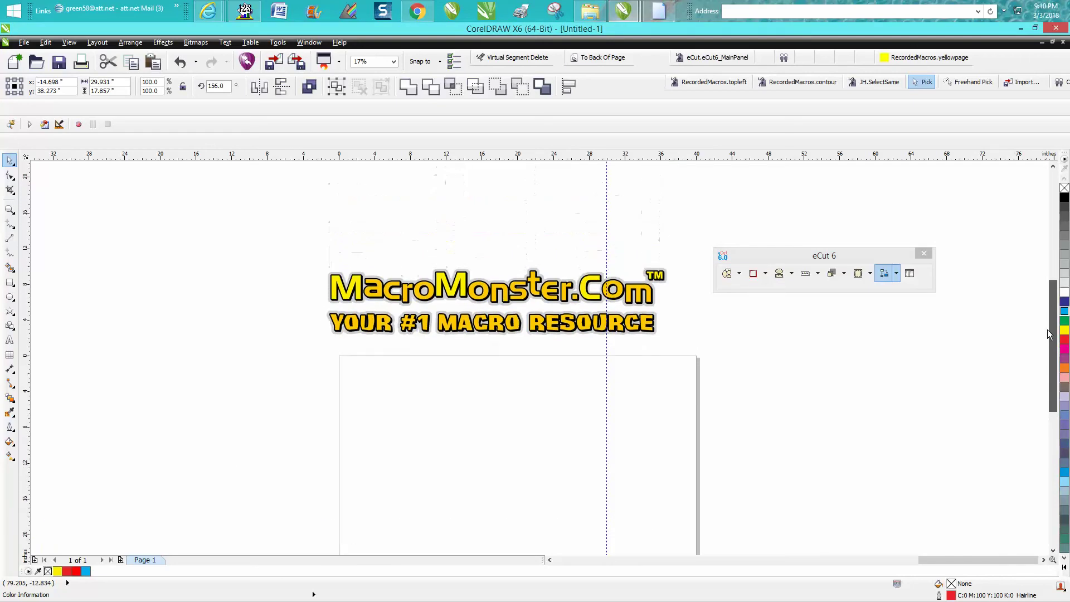
pyautogui.scroll(-2, 487, 219)
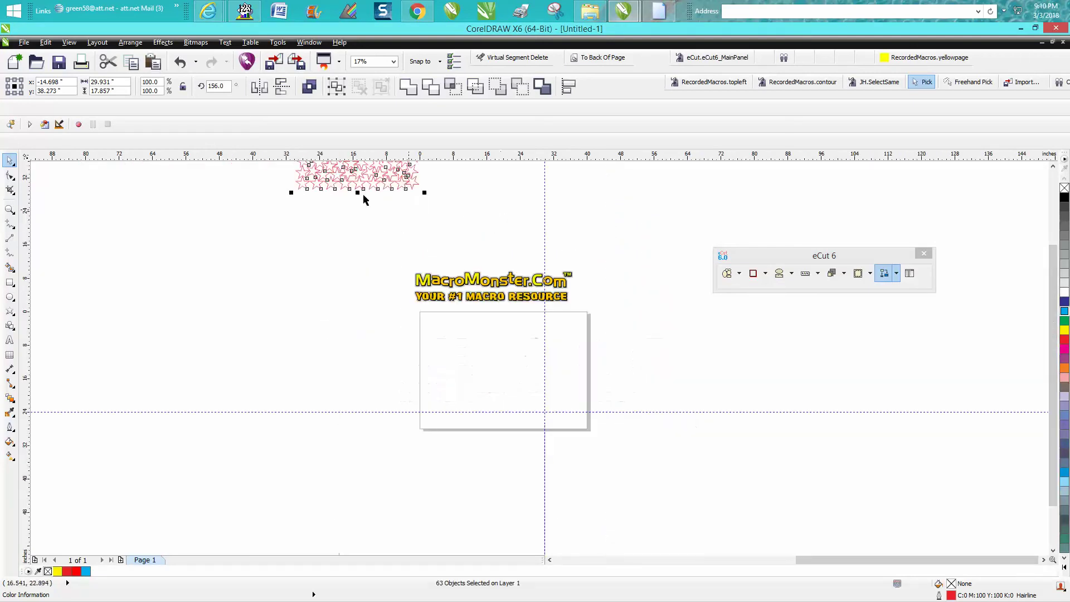
pyautogui.moveTo(363, 192); pyautogui.dragTo(483, 378)
pyautogui.click(8, 211)
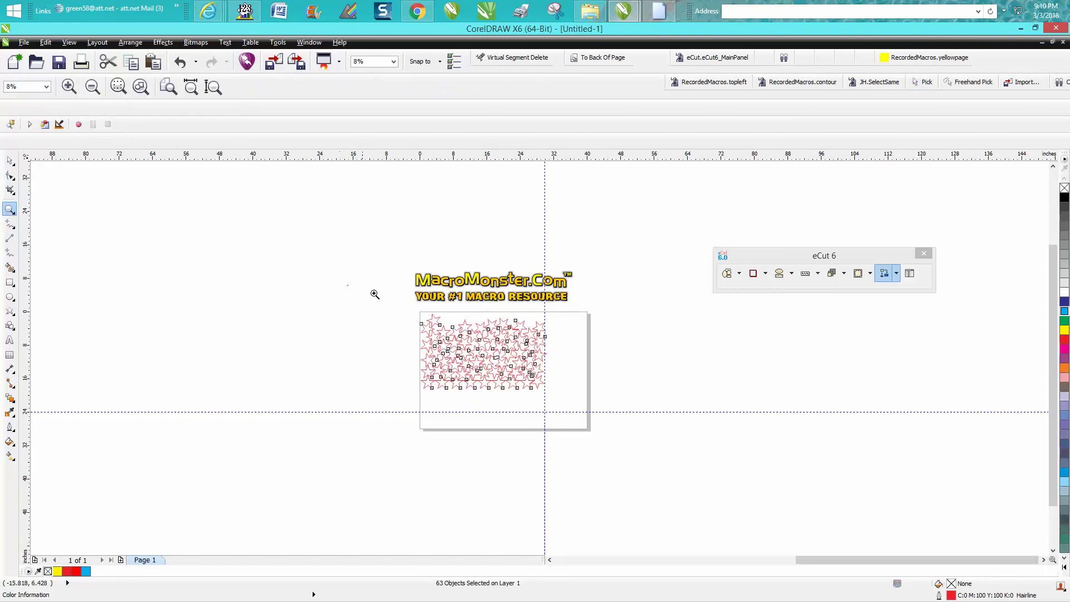
pyautogui.moveTo(375, 296); pyautogui.dragTo(650, 427)
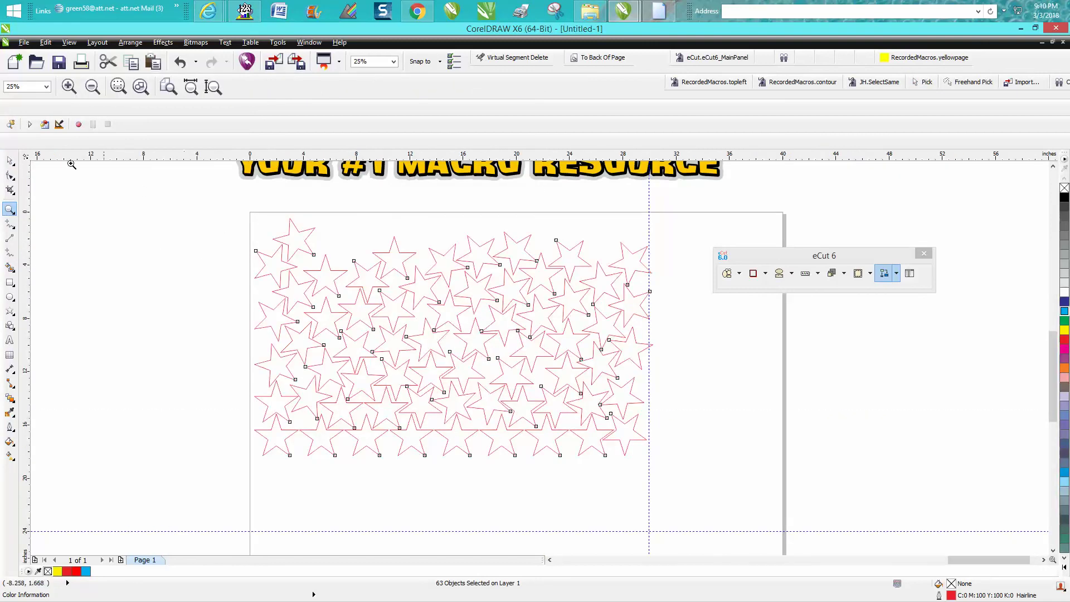
pyautogui.click(9, 160)
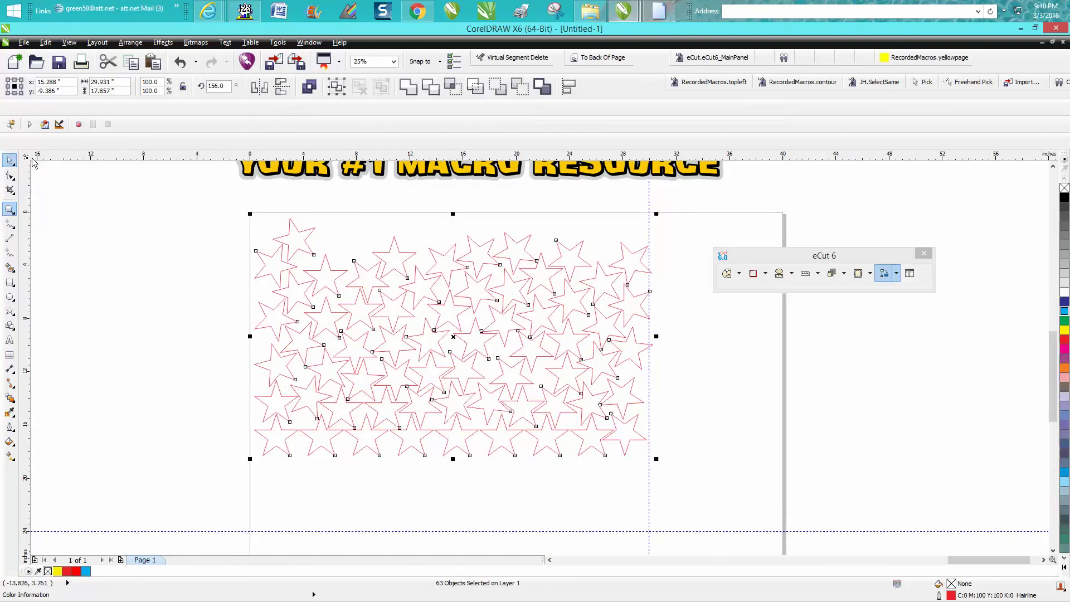
pyautogui.click(282, 86)
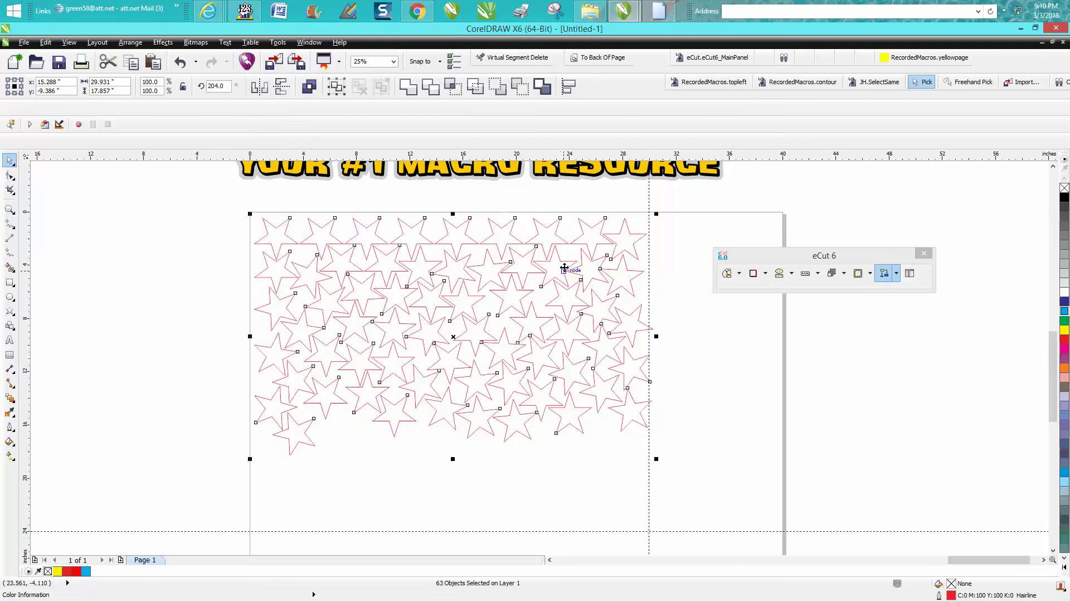
# Step: Set the nudge distance to 0.001 inch and select one star near the top
pyautogui.click(212, 243)
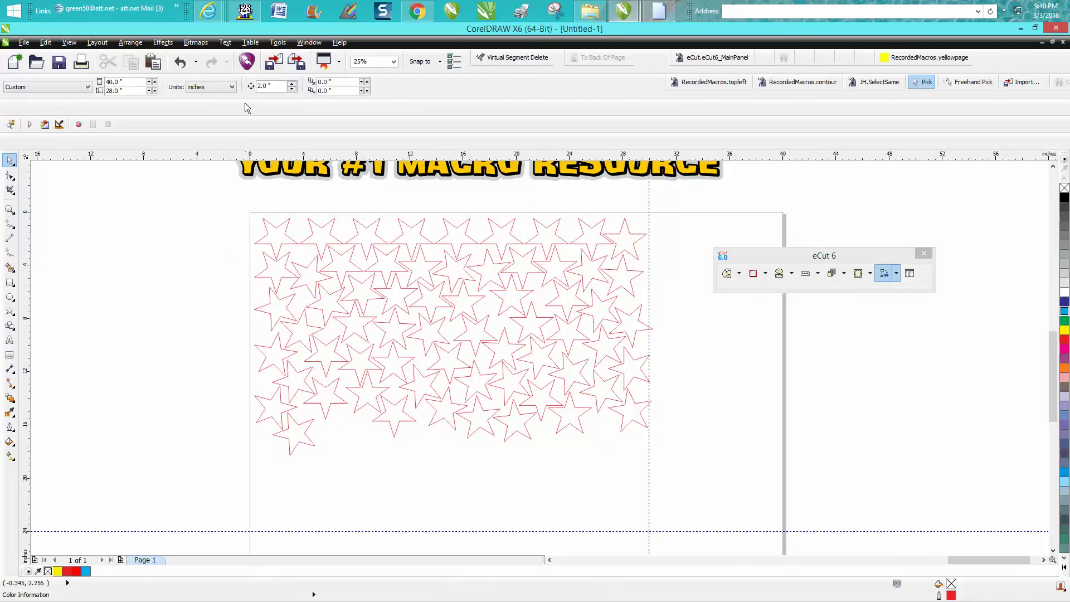
pyautogui.doubleClick(274, 87)
pyautogui.write('.001')
pyautogui.click(418, 240)
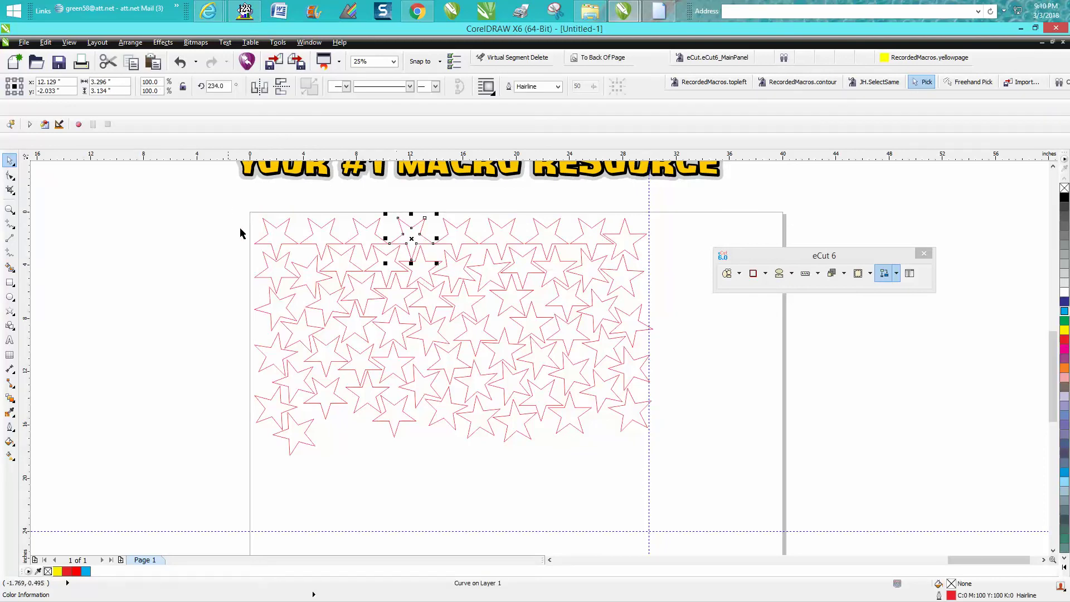
# Step: Select all 63 stars and draw a roughly 30 by 6.3 inch rectangle beneath them
pyautogui.moveTo(227, 202); pyautogui.dragTo(679, 473)
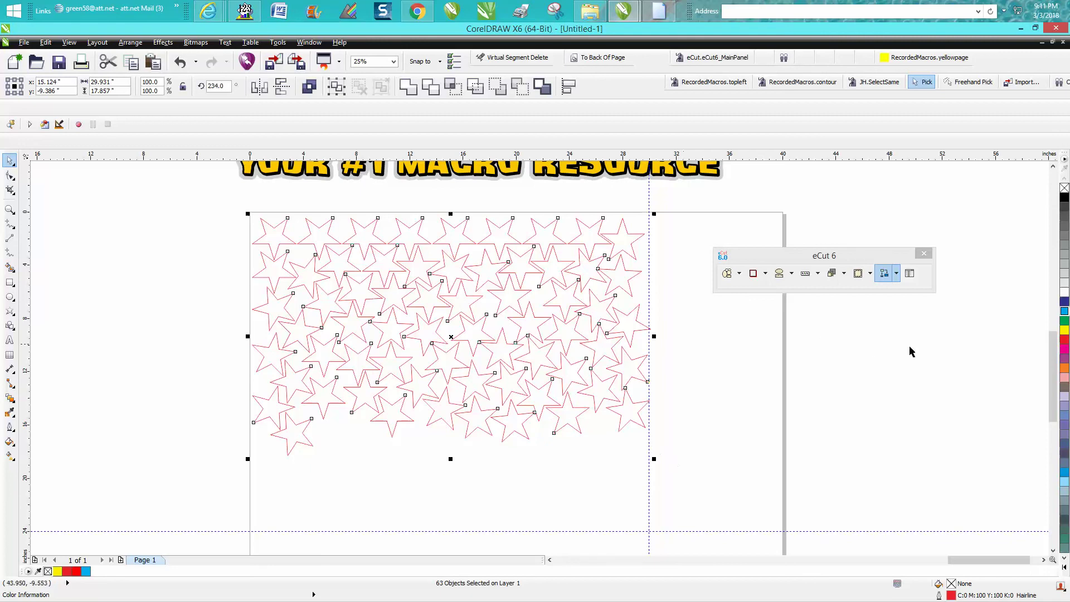
pyautogui.moveTo(1051, 352); pyautogui.dragTo(1052, 362)
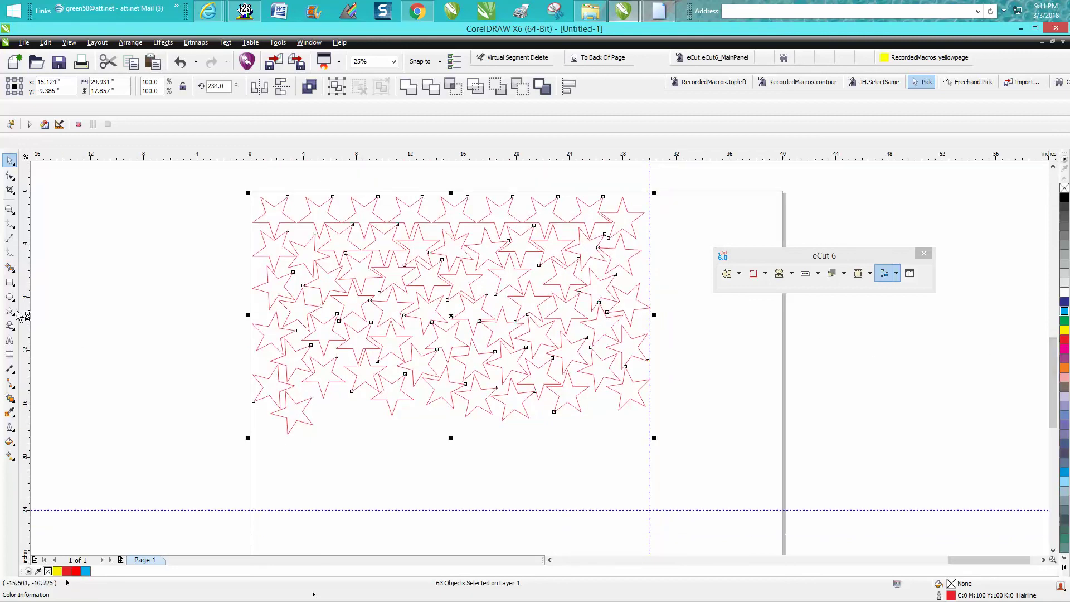
pyautogui.click(10, 283)
pyautogui.moveTo(250, 430); pyautogui.dragTo(649, 513)
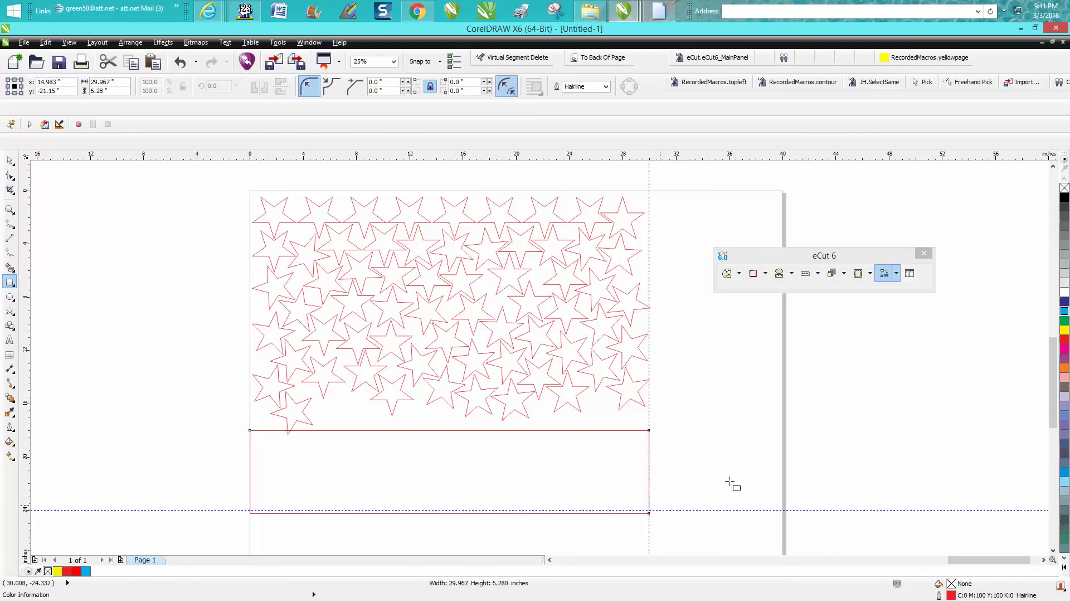
# Step: Fill the rectangle below the stars with yellow from the palette
pyautogui.click(1061, 331)
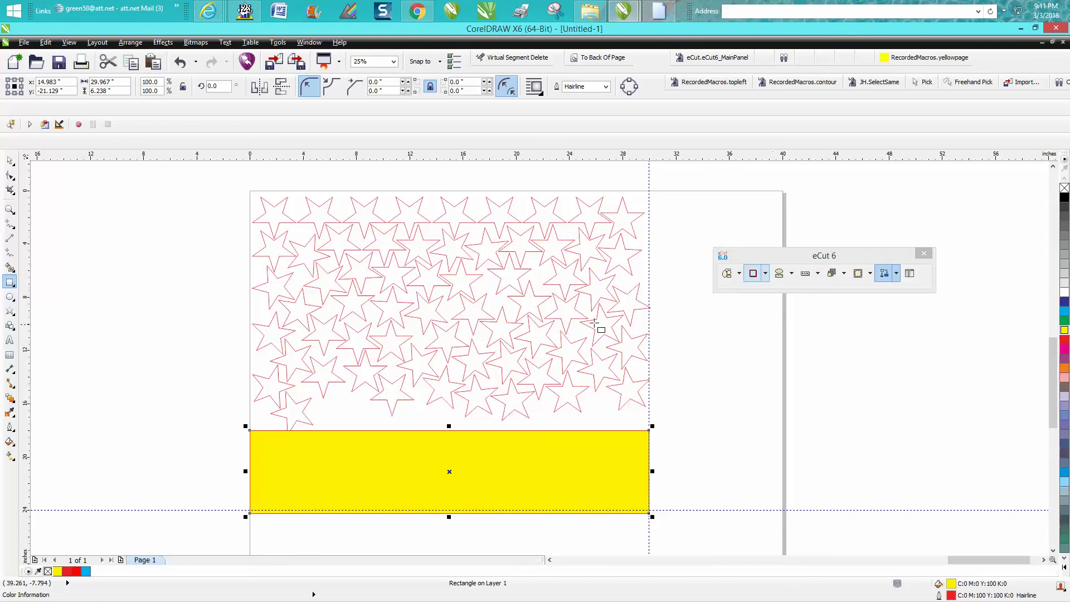
pyautogui.click(9, 209)
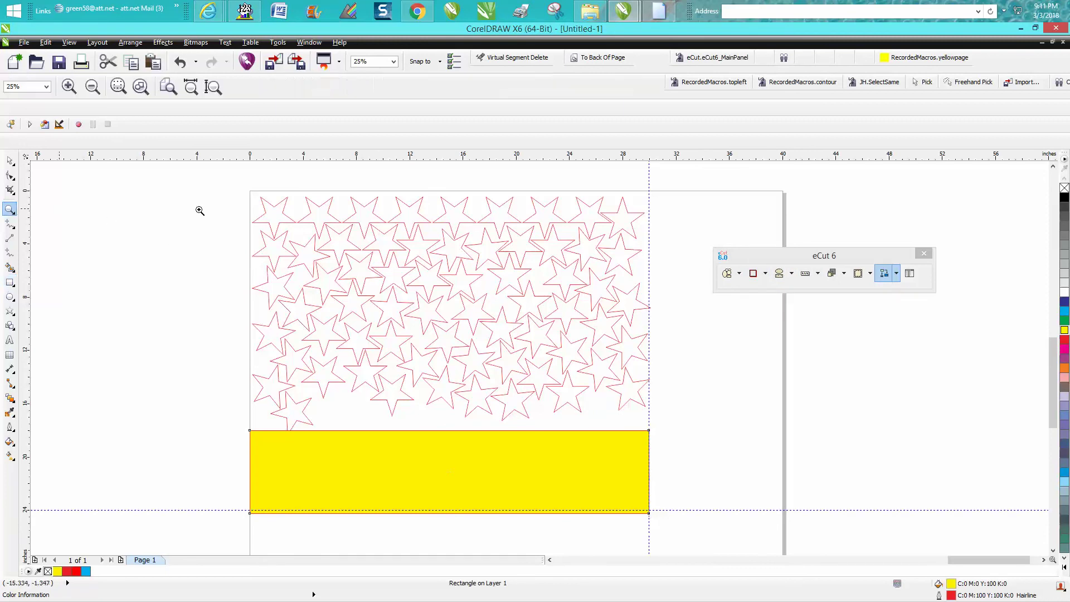
# Step: Zoom in and out over the nested stars and yellow strip, then show eCut's layout functions list
pyautogui.moveTo(266, 200); pyautogui.dragTo(573, 326)
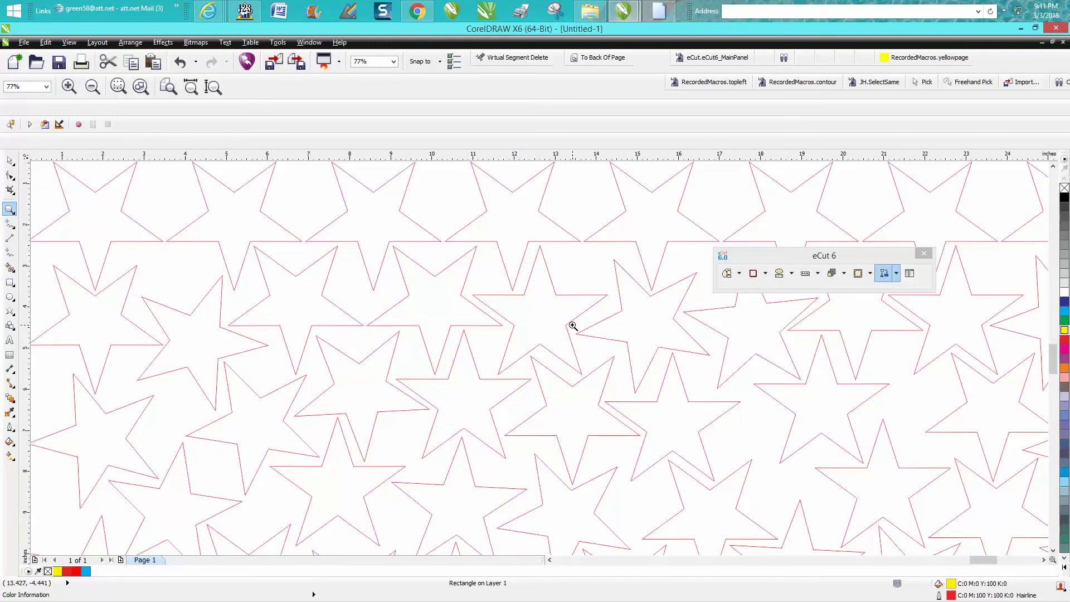
pyautogui.rightClick(558, 315)
pyautogui.rightClick(557, 298)
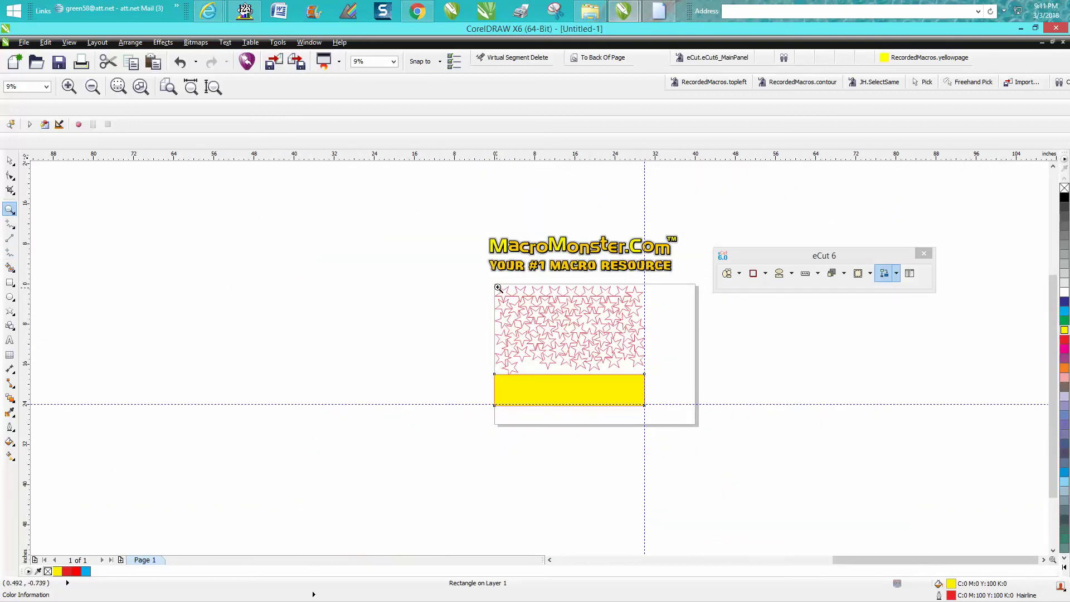
pyautogui.moveTo(498, 288)
pyautogui.mouseDown()
pyautogui.moveTo(640, 387)
pyautogui.moveTo(679, 397)
pyautogui.mouseUp()
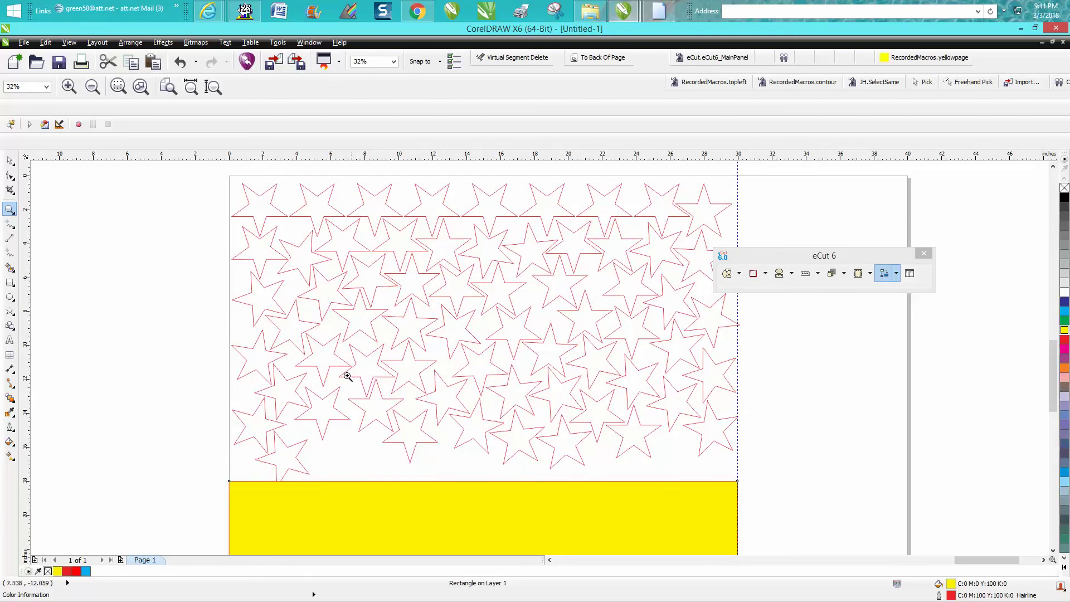
pyautogui.rightClick(309, 339)
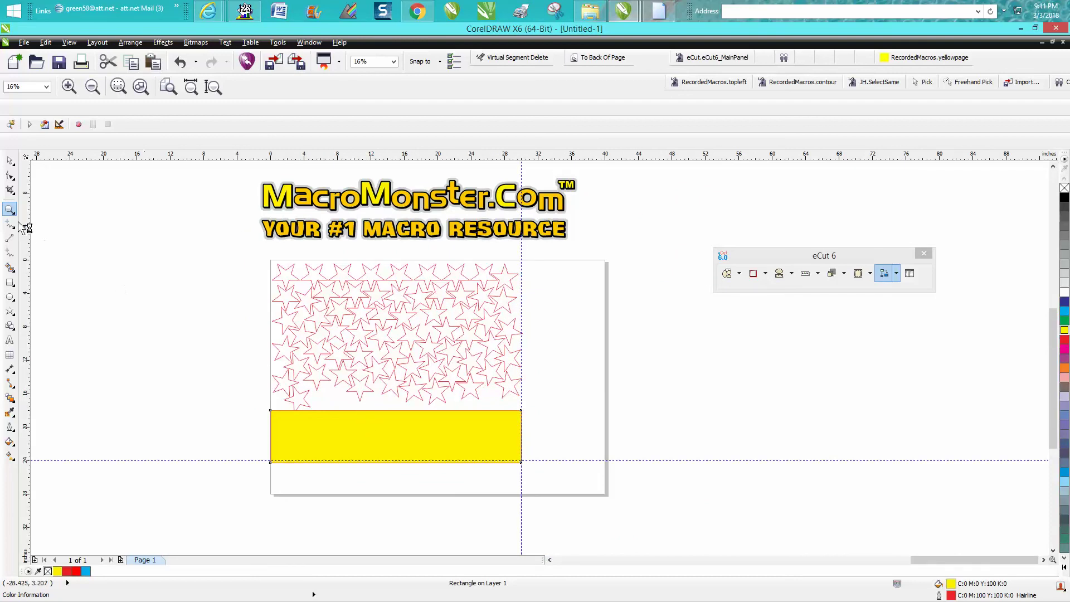
pyautogui.moveTo(262, 175)
pyautogui.mouseDown()
pyautogui.moveTo(394, 358)
pyautogui.moveTo(664, 460)
pyautogui.mouseUp()
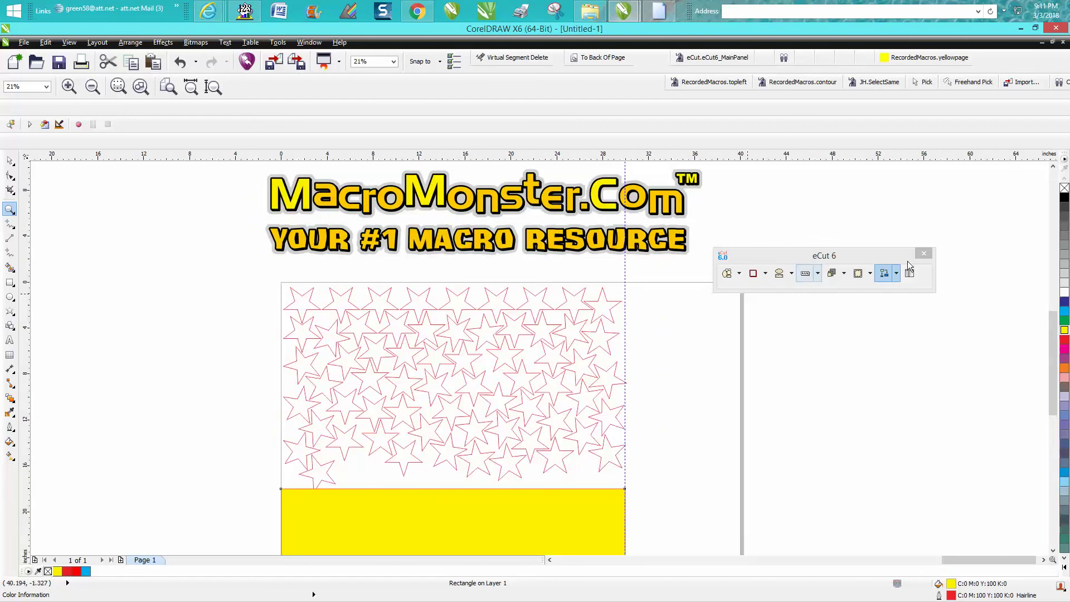
pyautogui.click(739, 273)
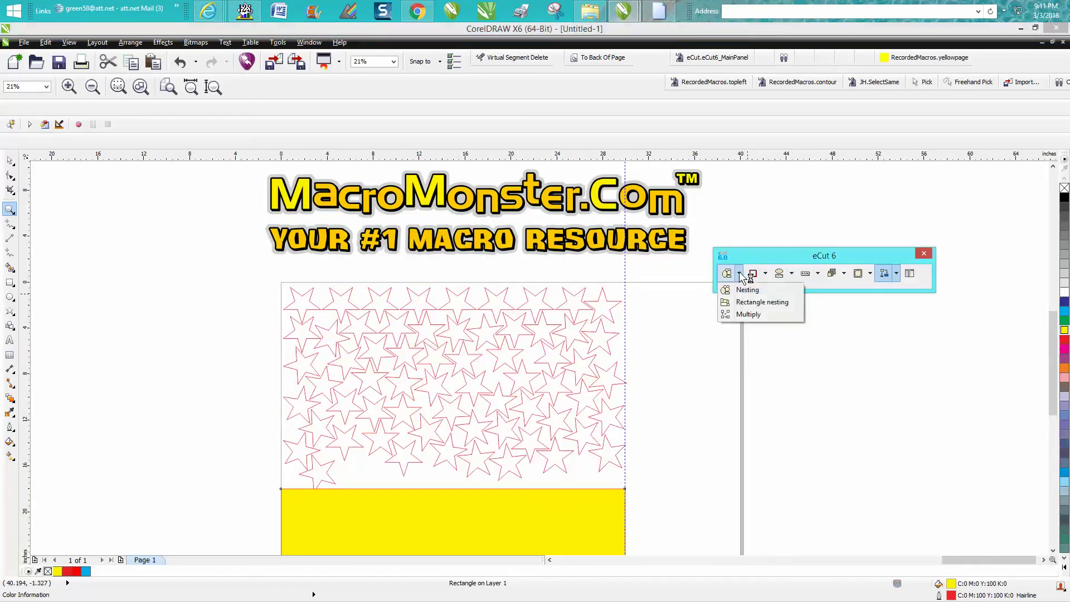